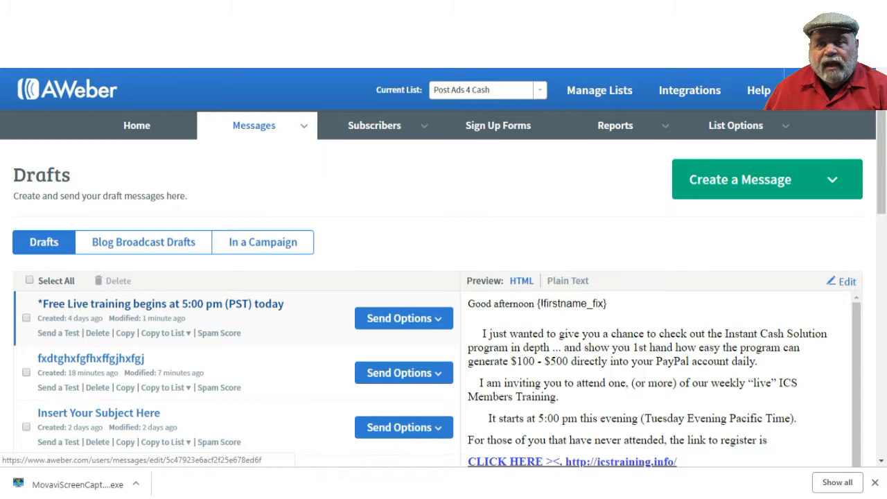
Step: Open the "*Free Live training begins at 5:00 pm (PST) today" draft for editing and choose the subscriber First Name personalization for the greeting
scroll(443, 277, "down", 2)
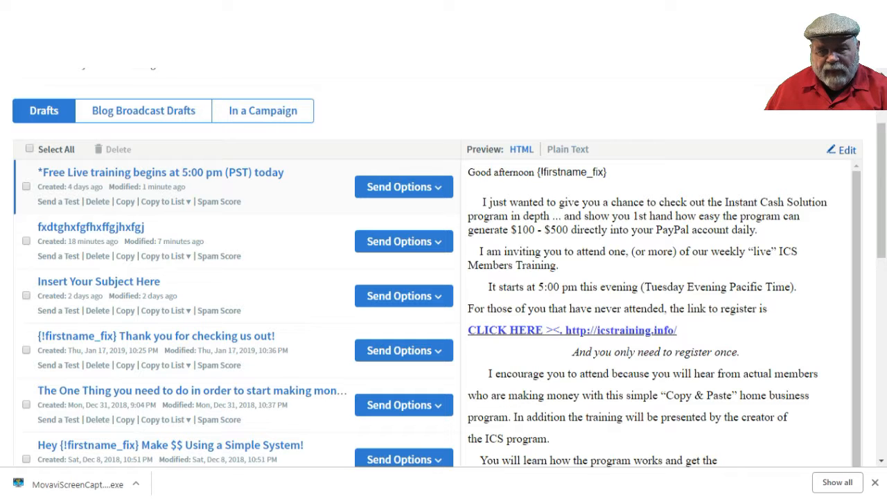
left_click(841, 150)
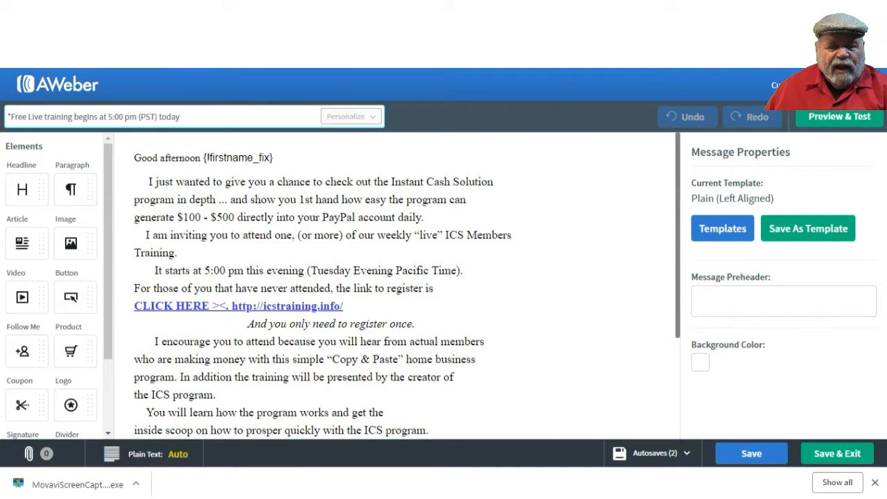
left_click(126, 360)
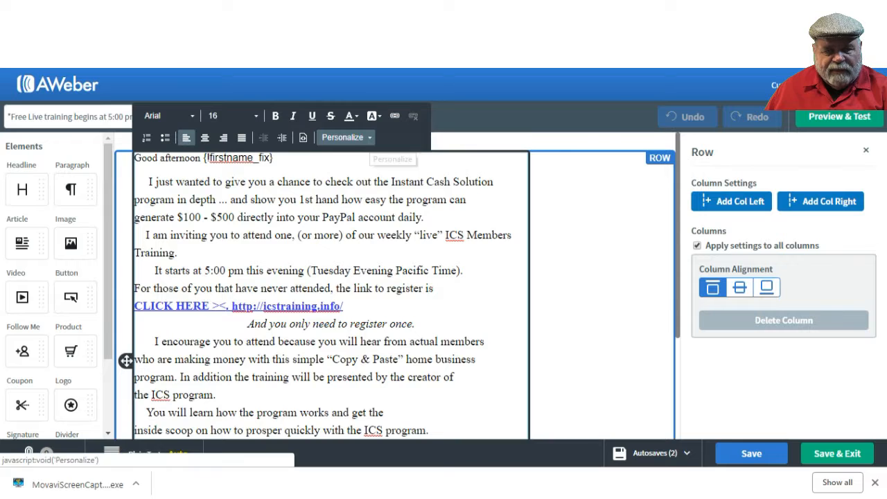
left_click(343, 137)
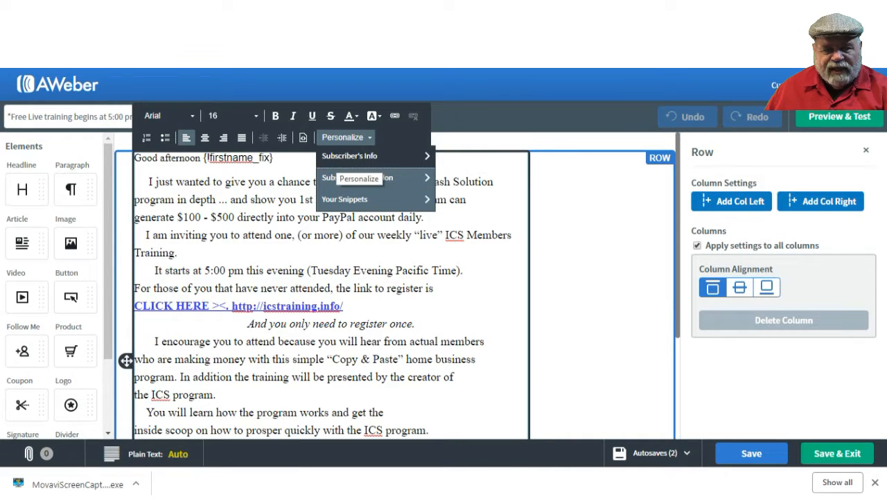
left_click(349, 156)
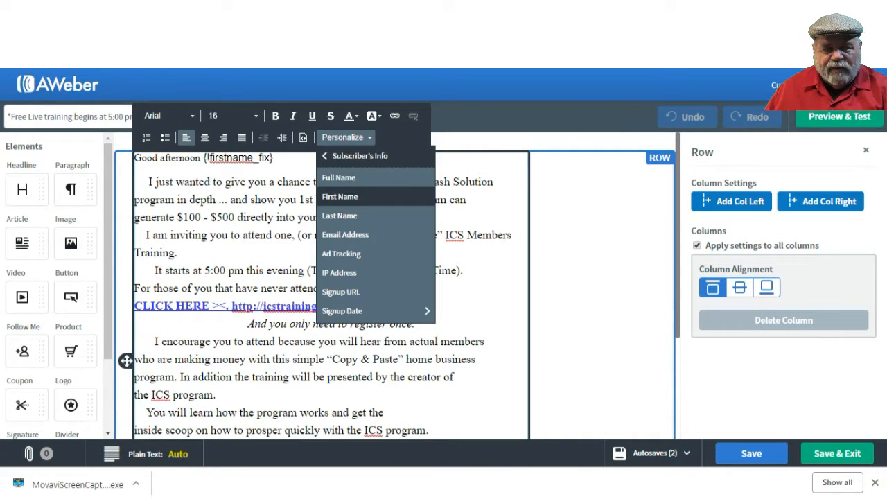
left_click(340, 196)
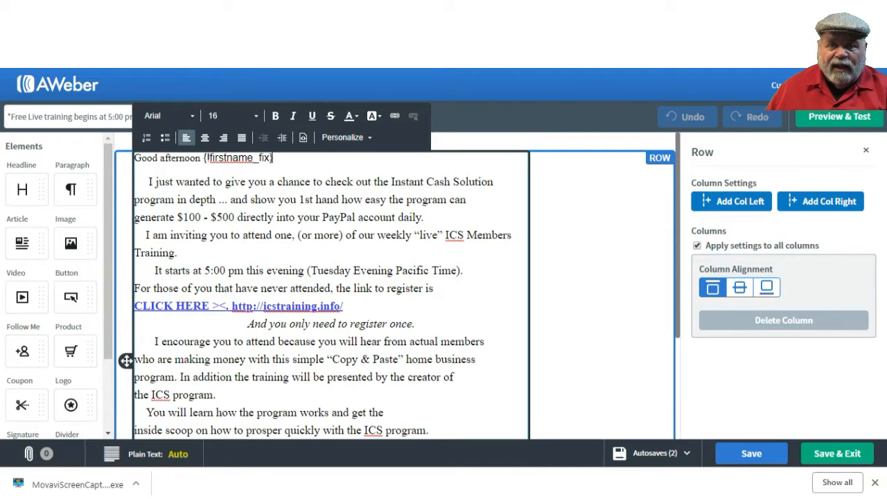
Step: Add an image element below the signature and upload the presenter's green-background photo from the Desktop into it
scroll(395, 286, "down", 5)
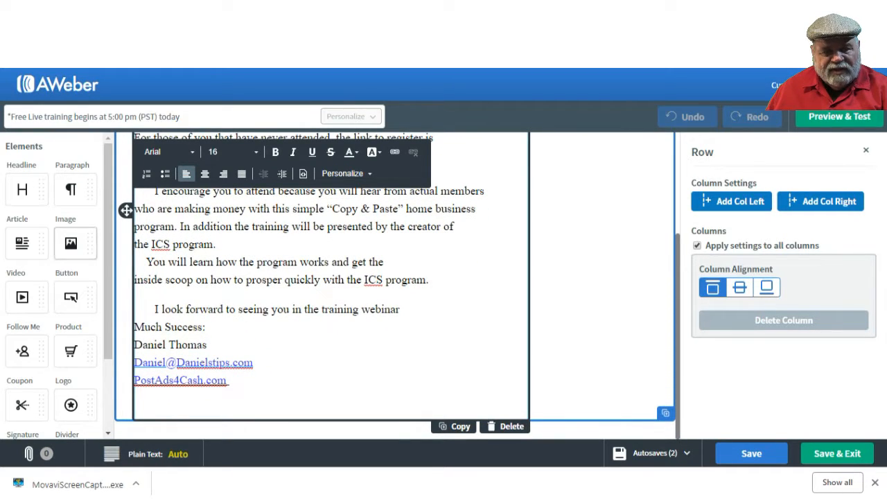
left_click_drag(73, 244, 187, 406)
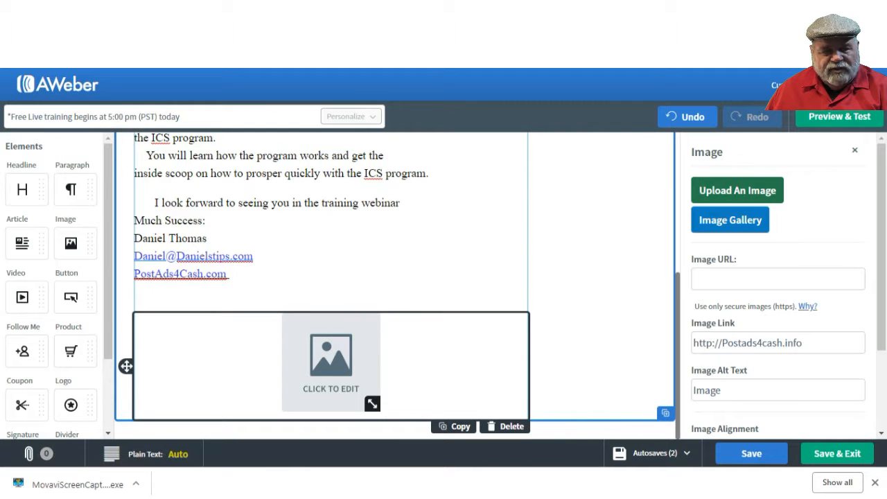
left_click(737, 191)
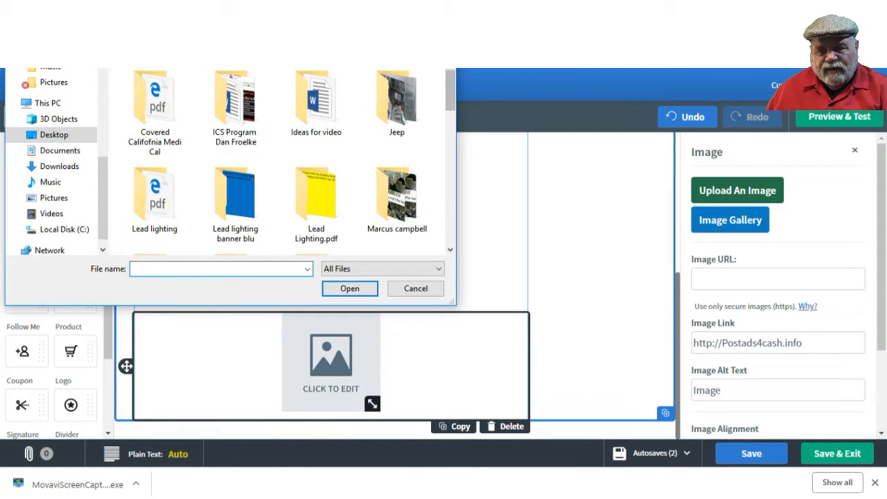
left_click_drag(451, 91, 450, 131)
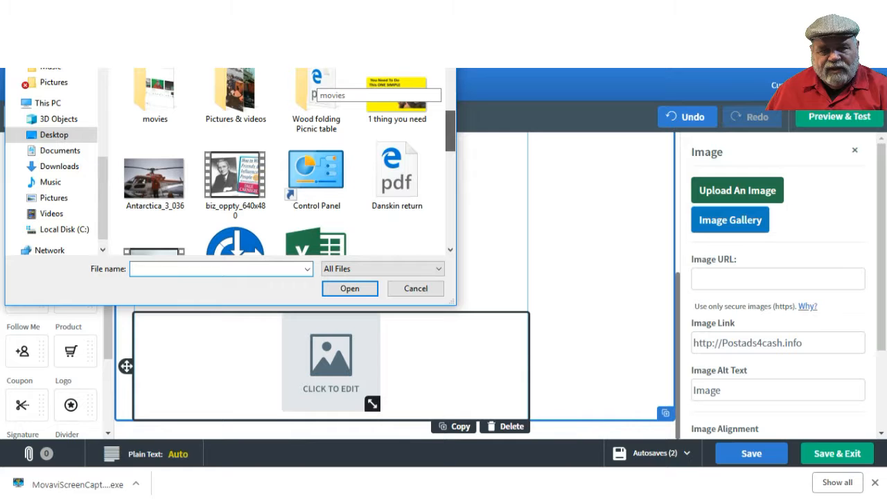
left_click_drag(451, 131, 450, 212)
left_click(397, 184)
double_click(397, 184)
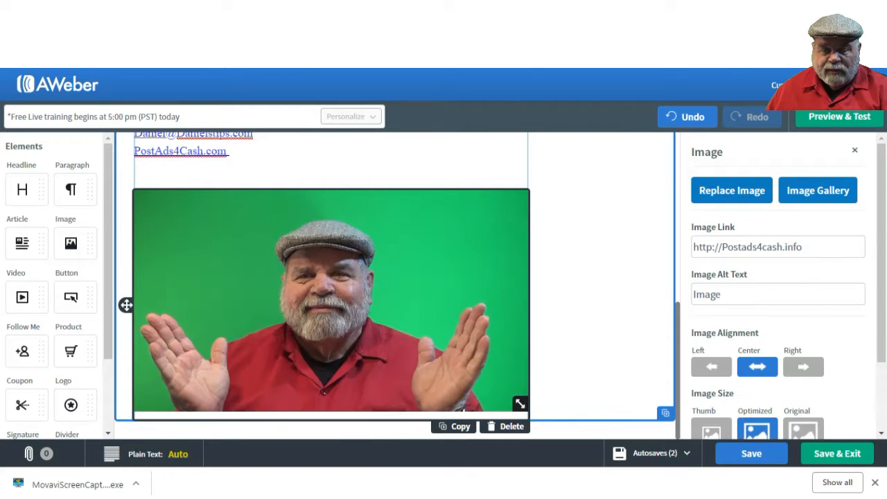
Step: Align the inserted photo to the left and set its image size to Thumb
left_click(711, 368)
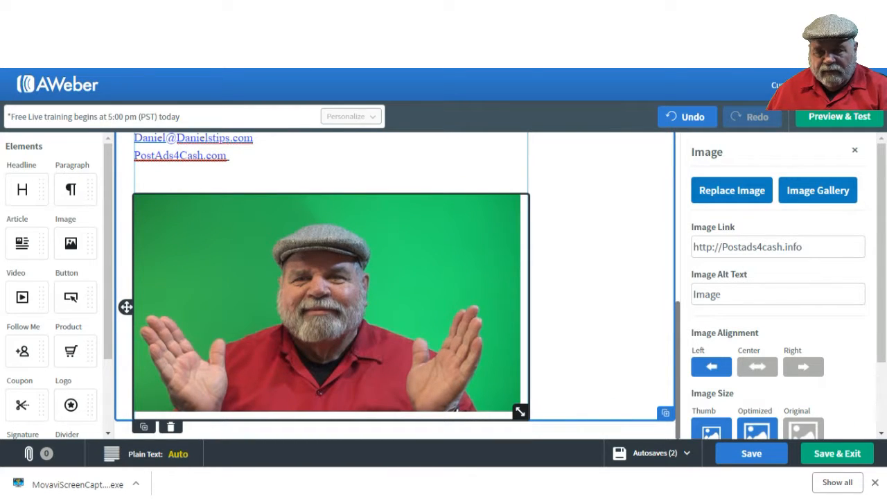
left_click(711, 431)
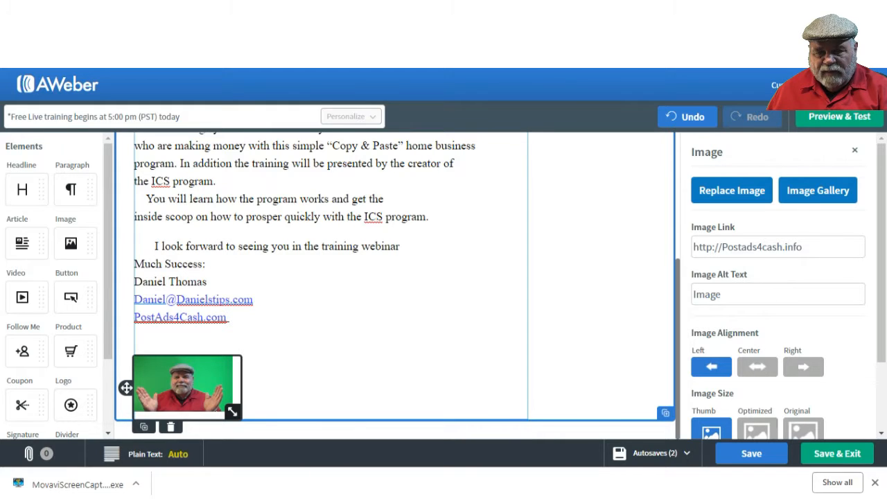
left_click_drag(126, 388, 159, 386)
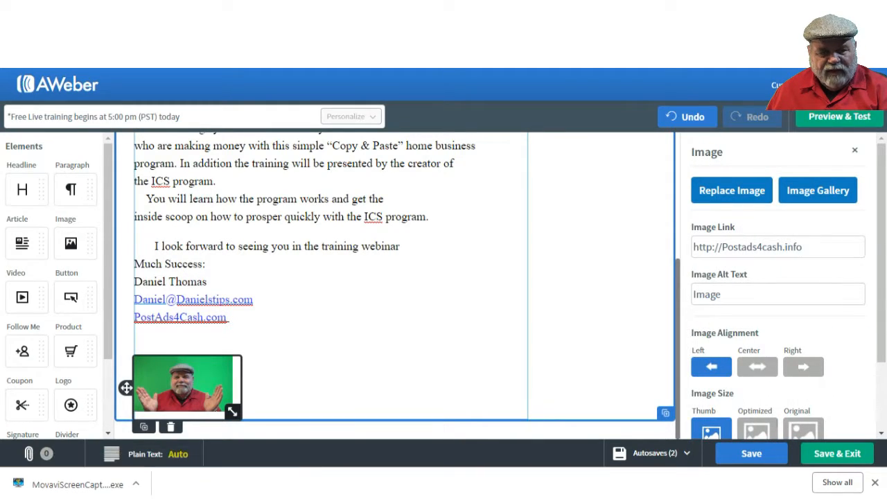
Step: Delete a blank line between the PostAds4Cash.com signature link and the photo
left_click(136, 333)
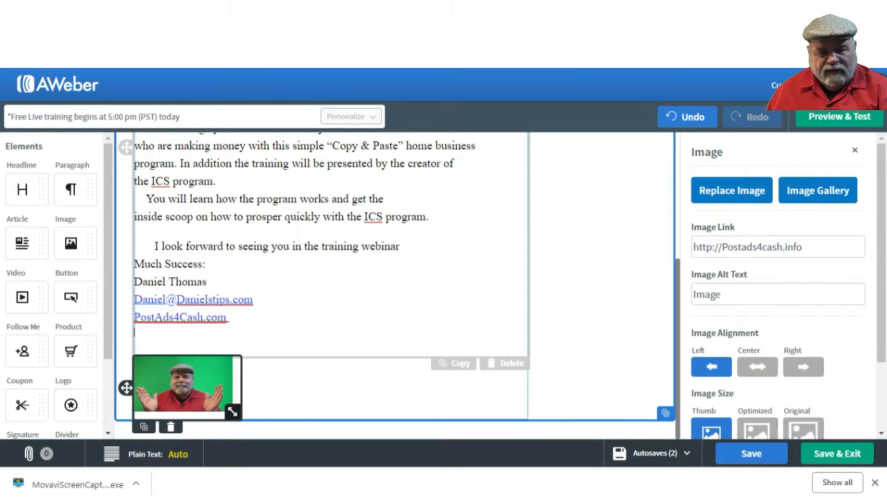
left_click(135, 343)
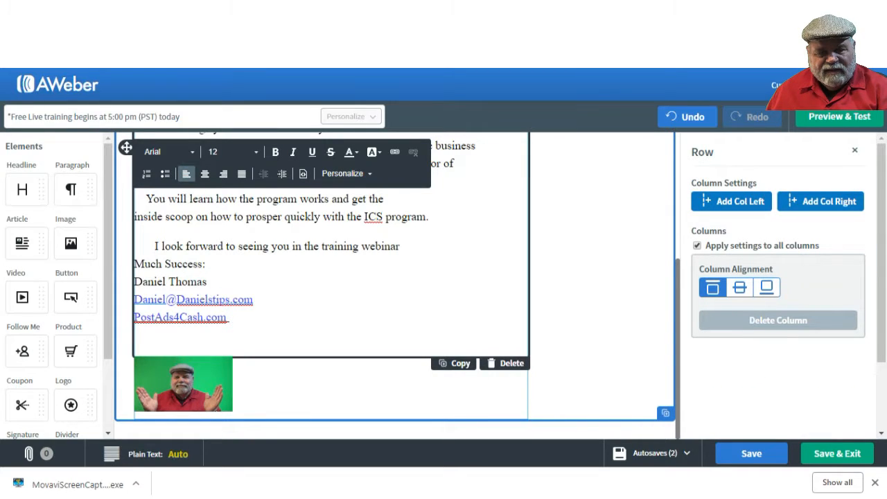
key("BackSpace")
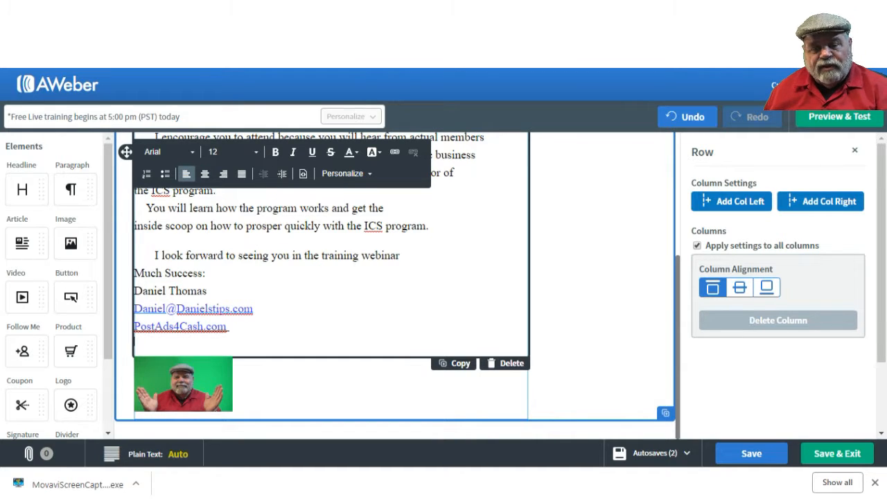
Step: Preview the edited message, save it and exit the editor
left_click(839, 117)
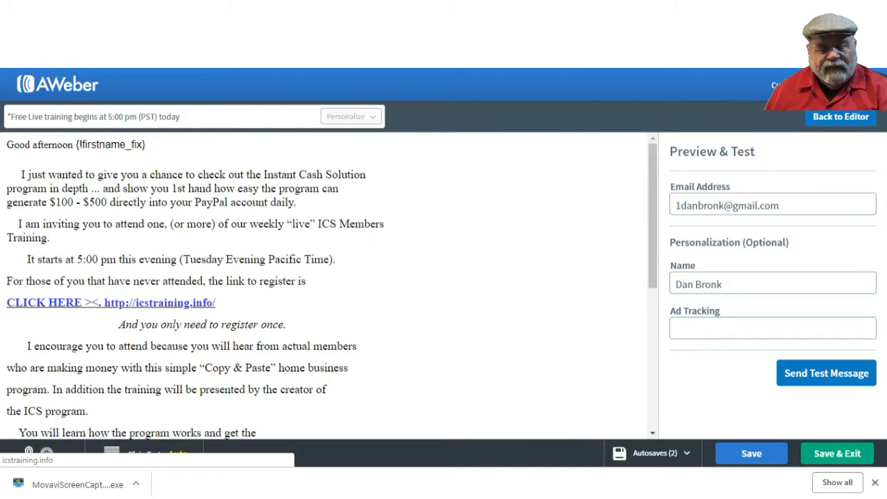
left_click(837, 453)
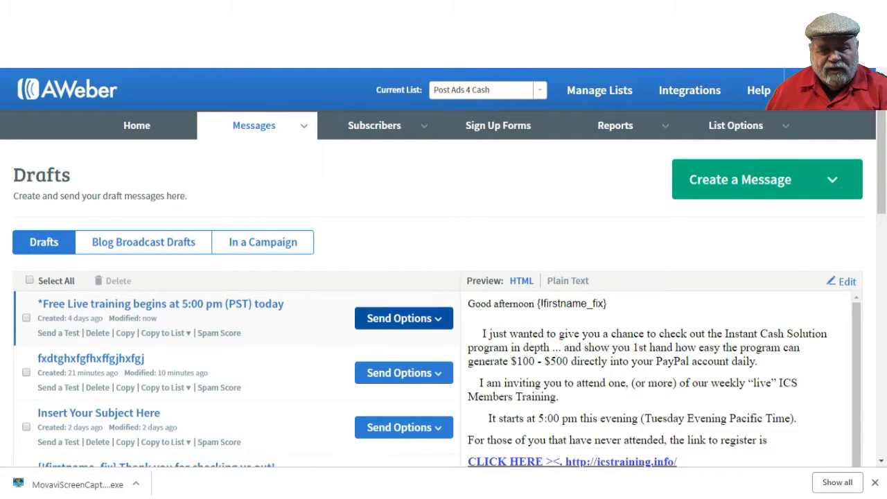
Step: Start scheduling the free live training draft as a broadcast and include the subscribers on The Solid Path Amazon give away list
left_click(403, 318)
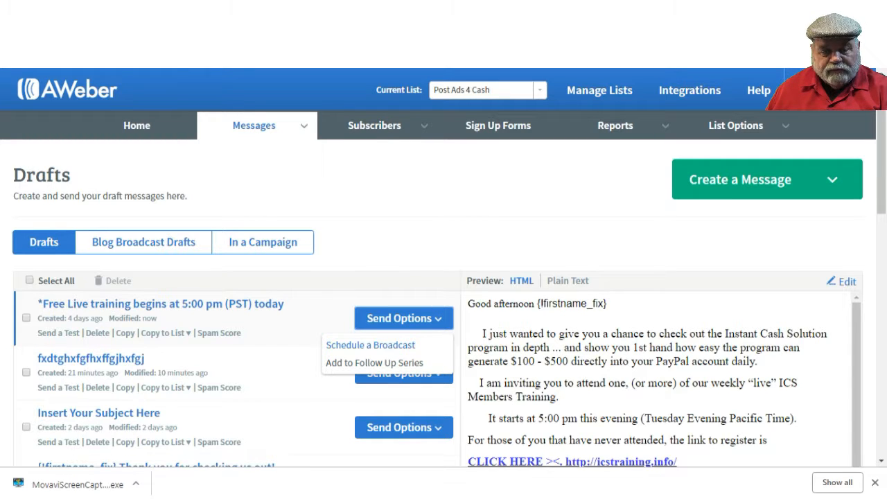
left_click(370, 345)
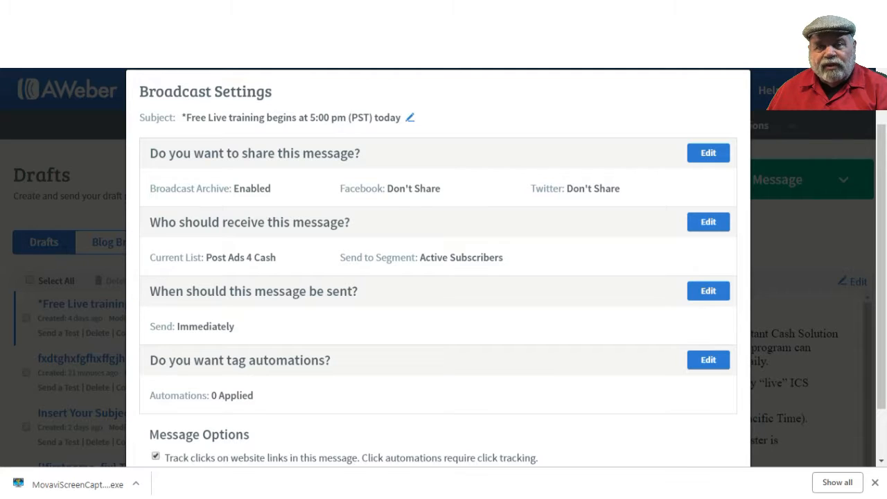
left_click(708, 222)
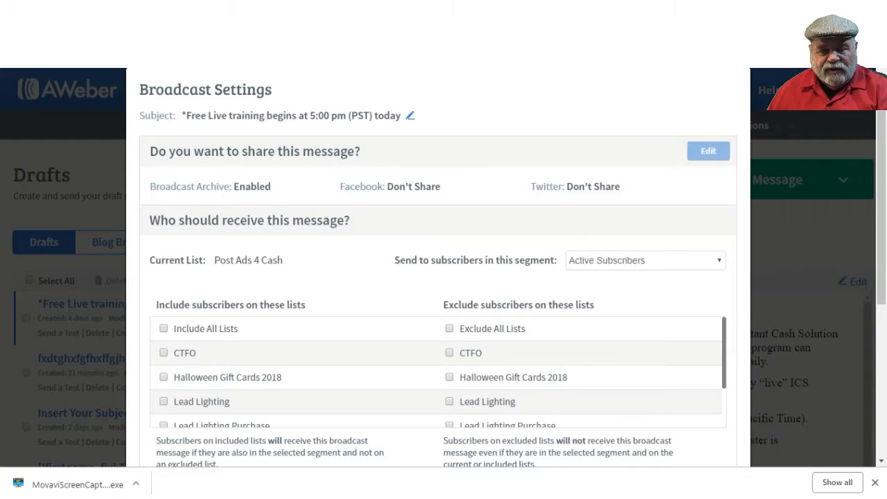
scroll(438, 374, "down", 5)
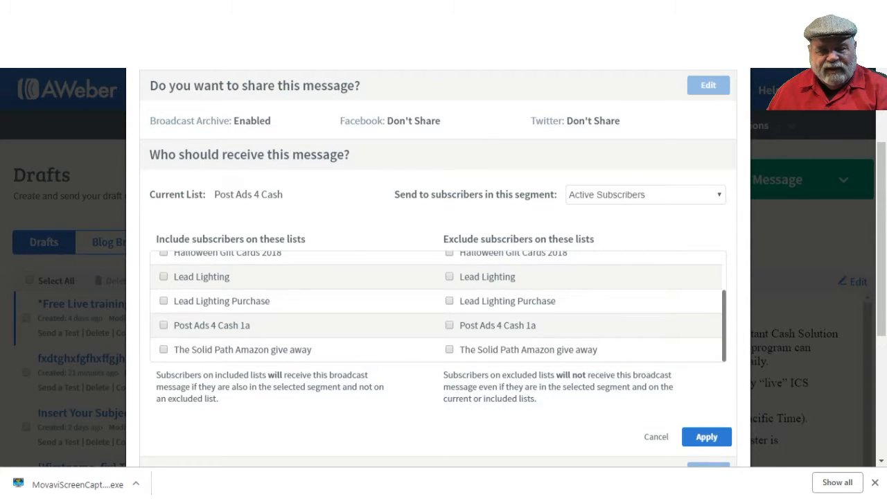
scroll(438, 305, "up", 5)
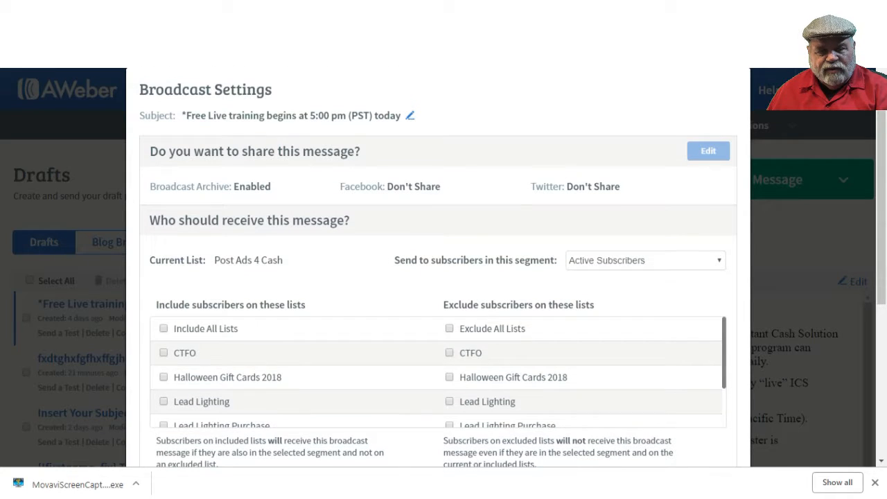
scroll(438, 372, "down", 1)
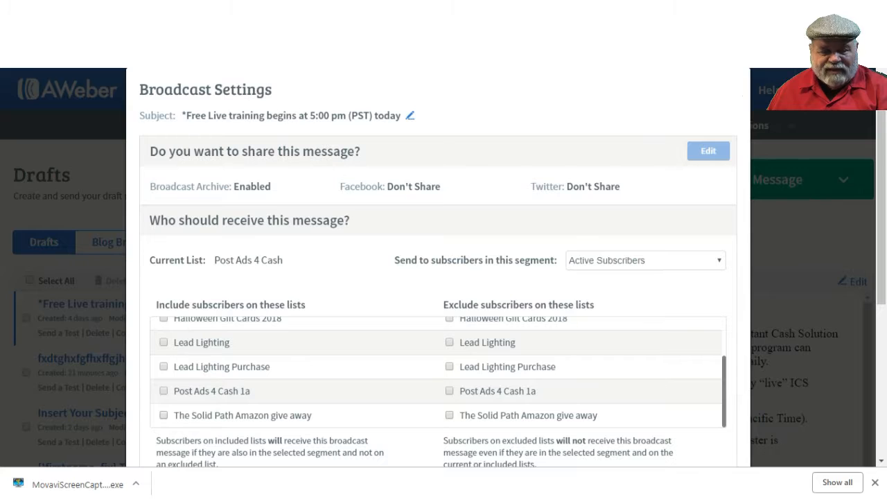
left_click(163, 415)
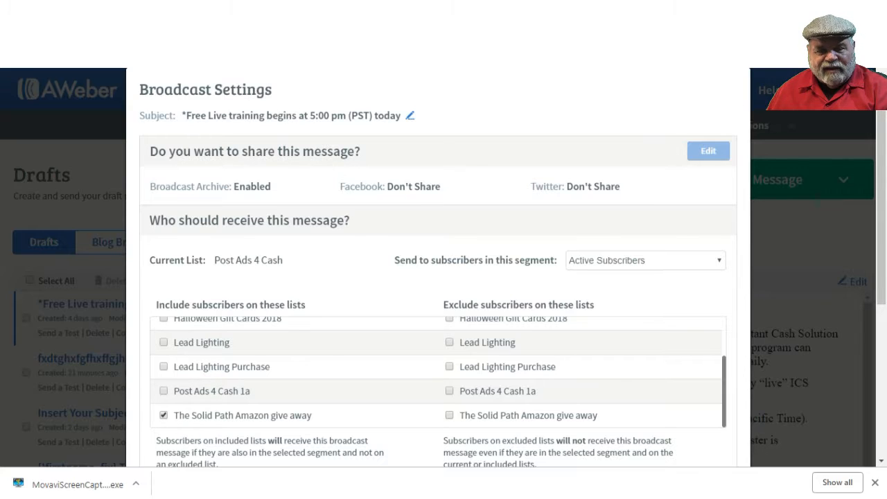
scroll(438, 277, "down", 2)
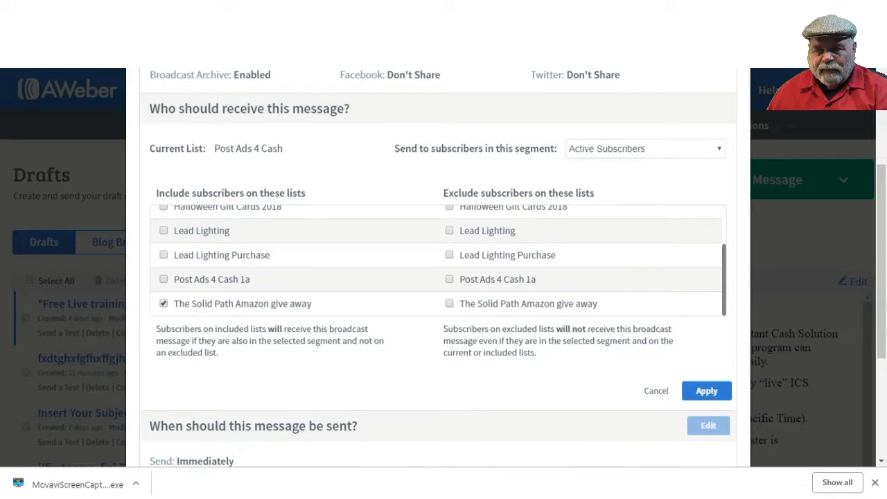
left_click(707, 391)
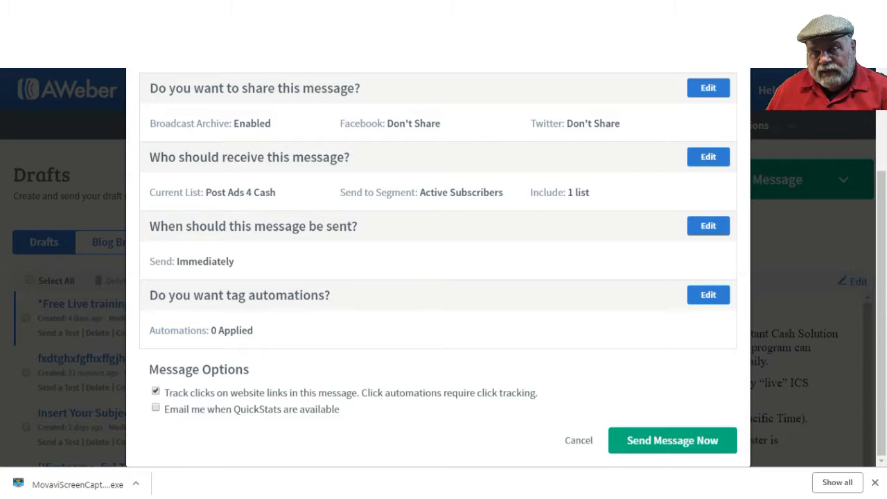
Step: Set the send time to Tuesday, February 5, 2019 at 12:00 pm Pacific Time and schedule the broadcast
left_click(708, 225)
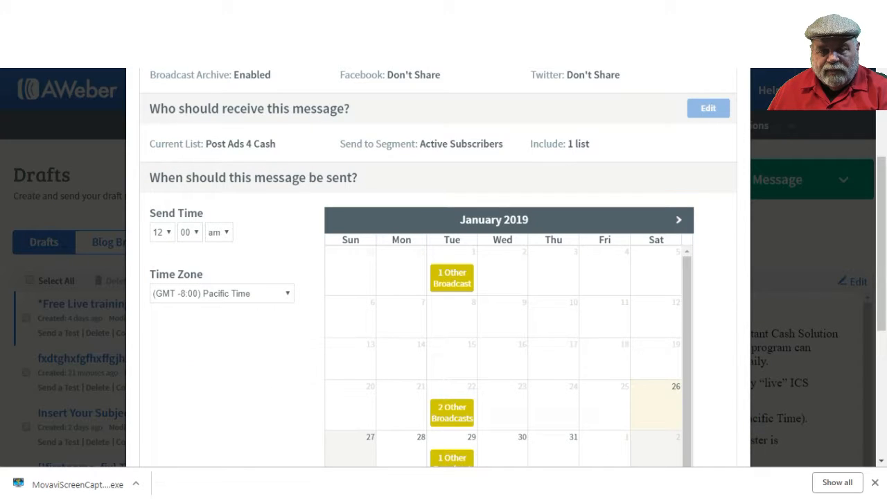
left_click_drag(687, 347, 687, 348)
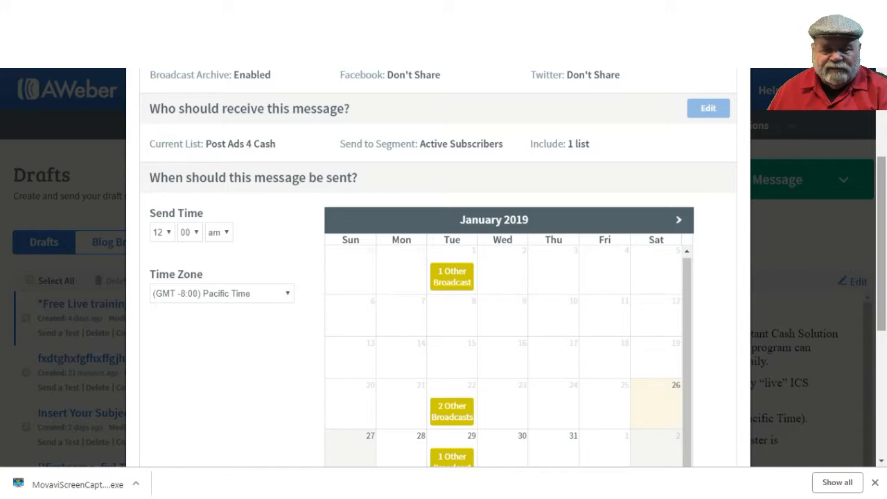
scroll(438, 267, "down", 3)
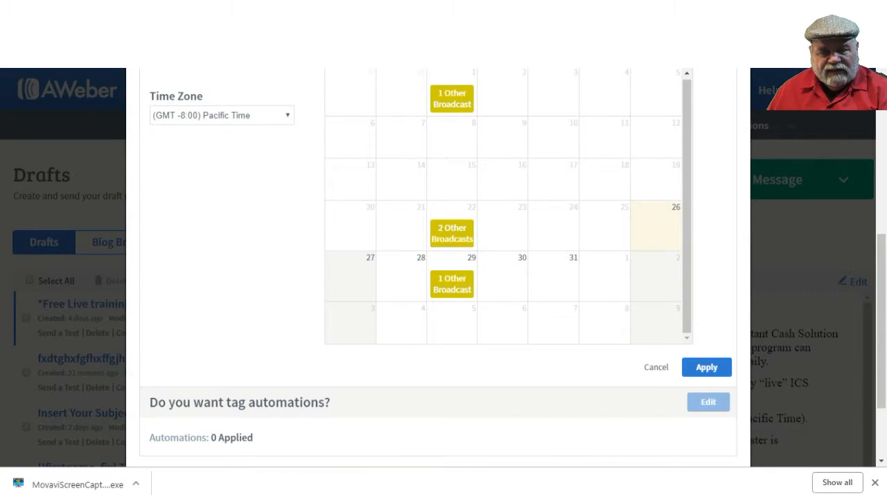
left_click(452, 326)
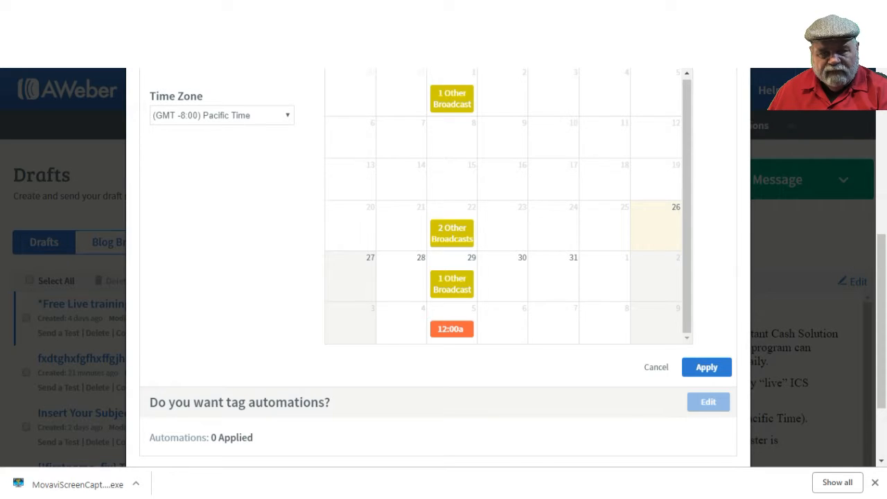
scroll(438, 267, "up", 1)
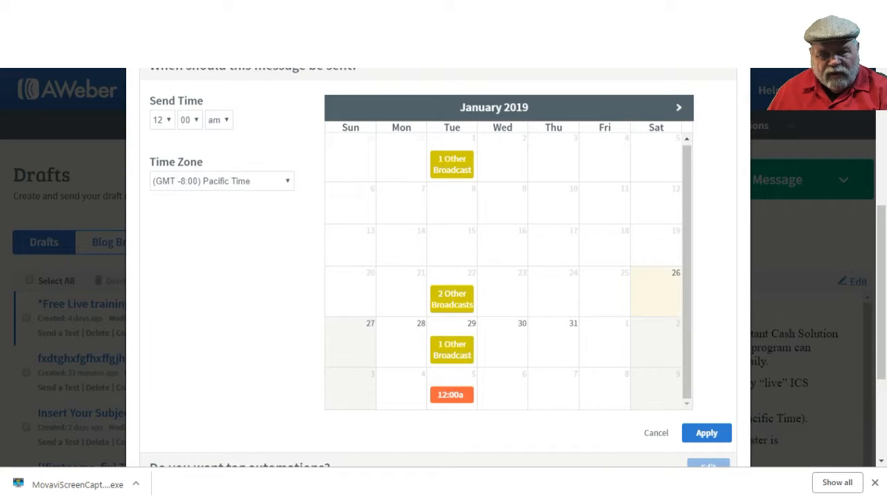
left_click(219, 119)
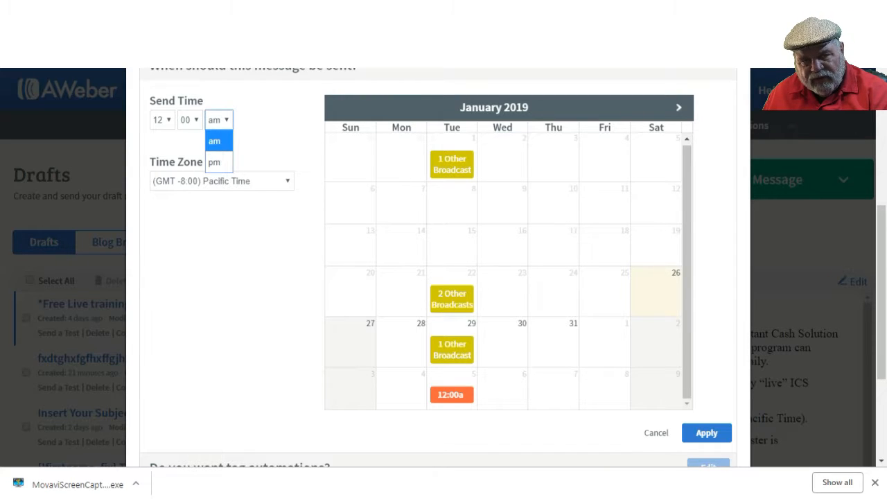
left_click(215, 162)
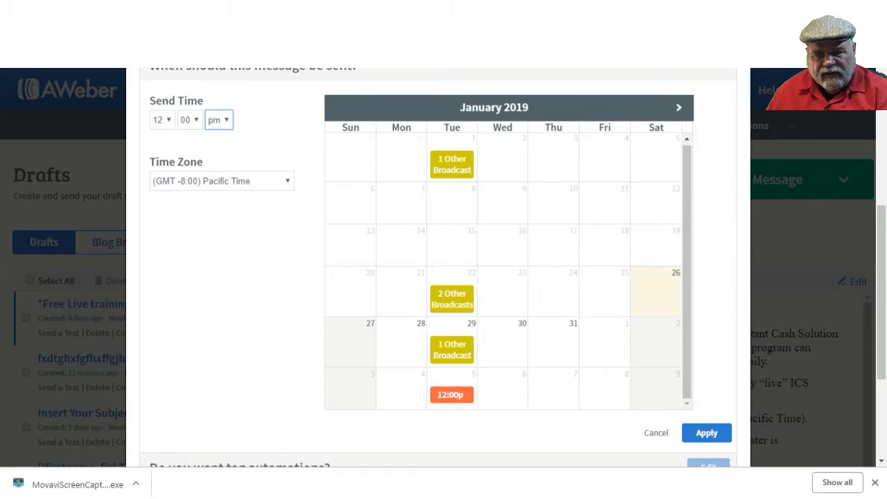
scroll(438, 278, "down", 2)
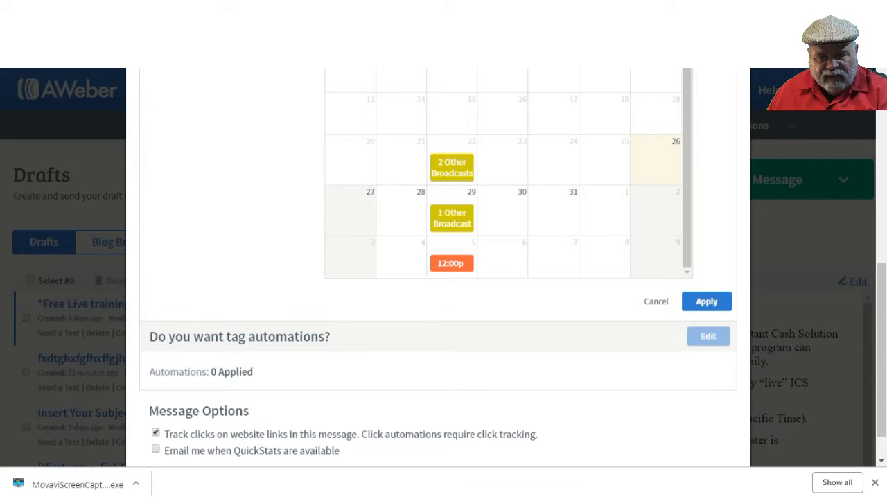
left_click(706, 301)
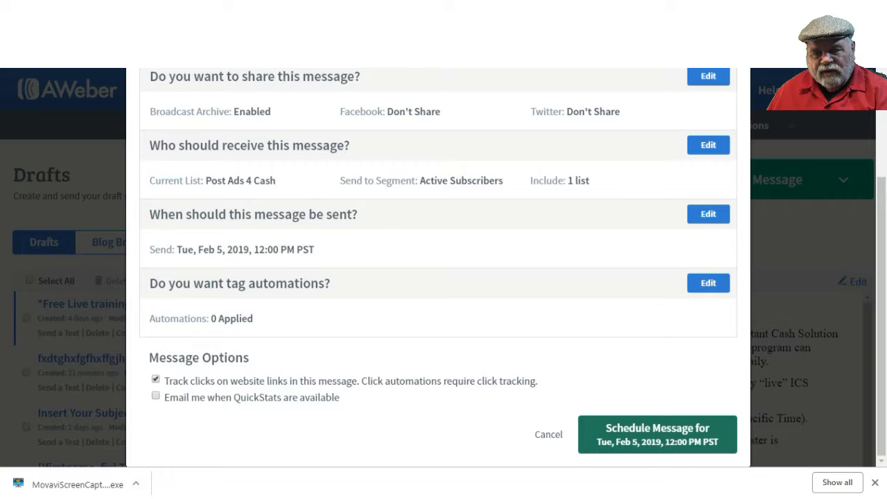
left_click(657, 434)
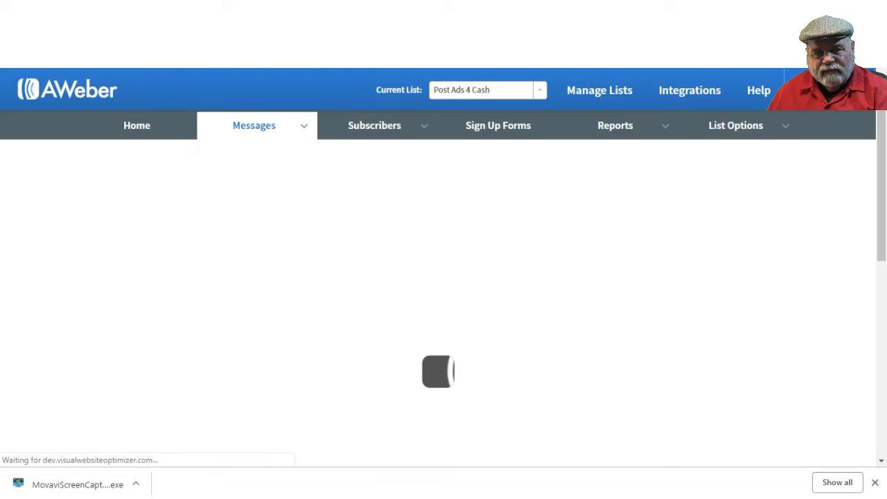
scroll(443, 277, "down", 2)
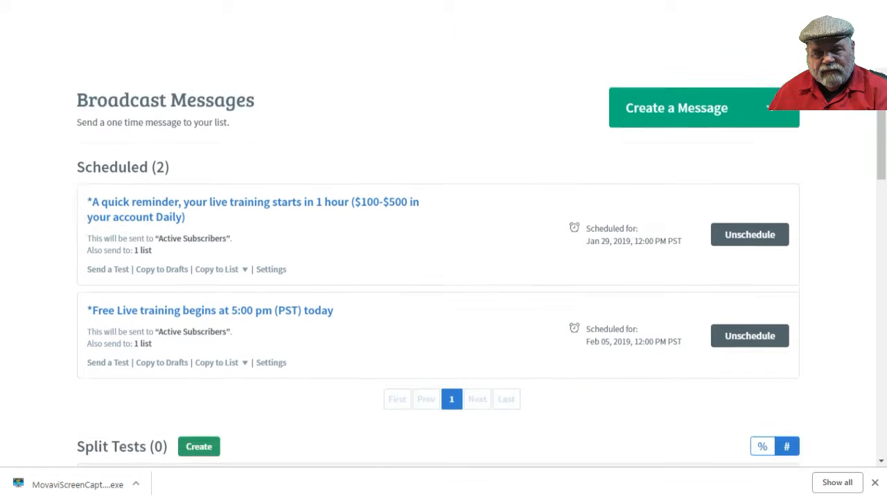